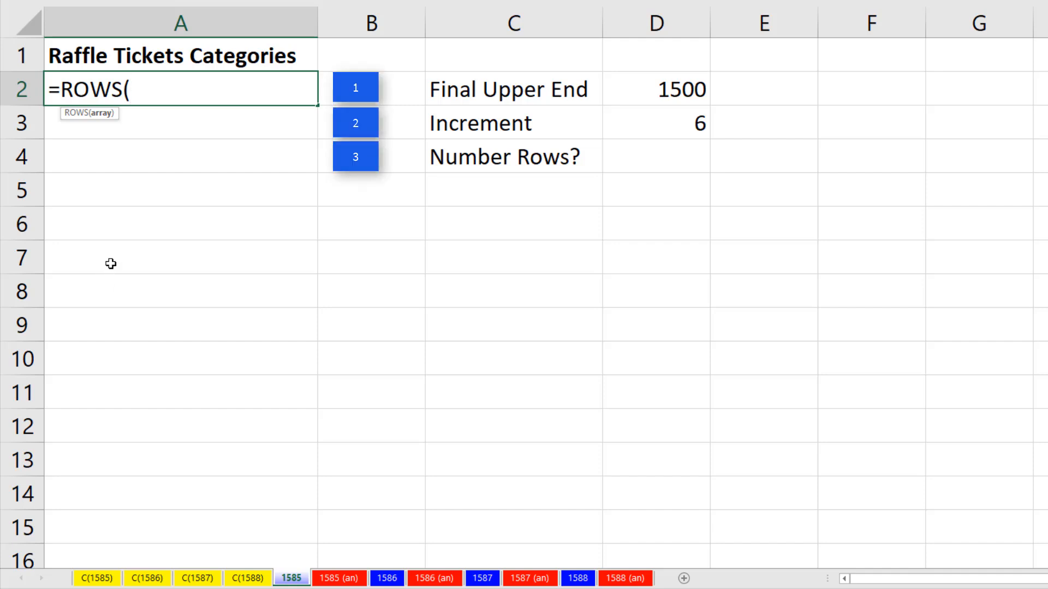
- Complete the formula =ROWS(A$2:A2) in A2 and fill it down through A11
type("A$")
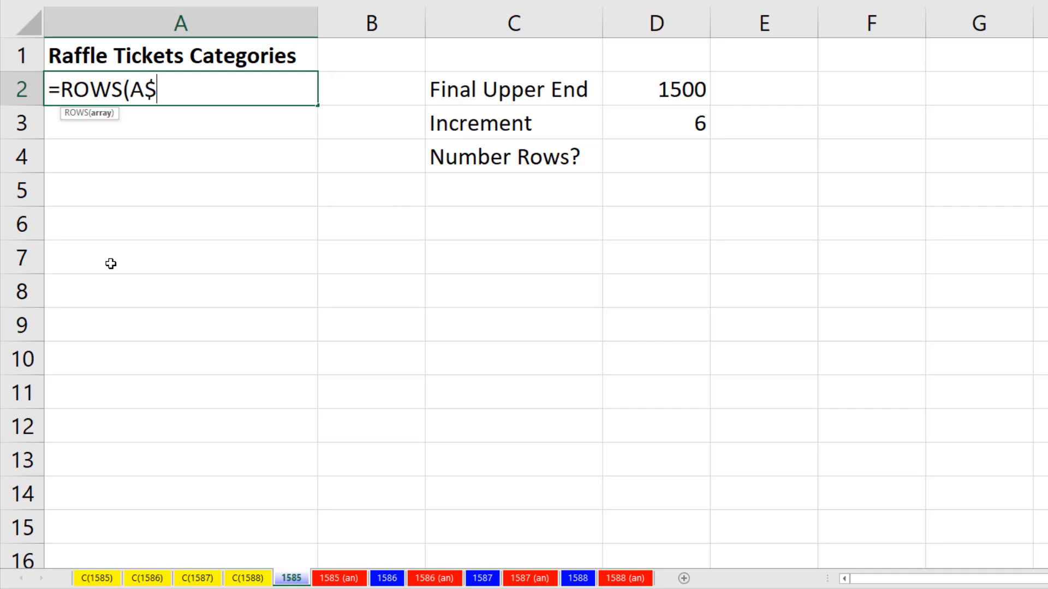
type("2:A2")
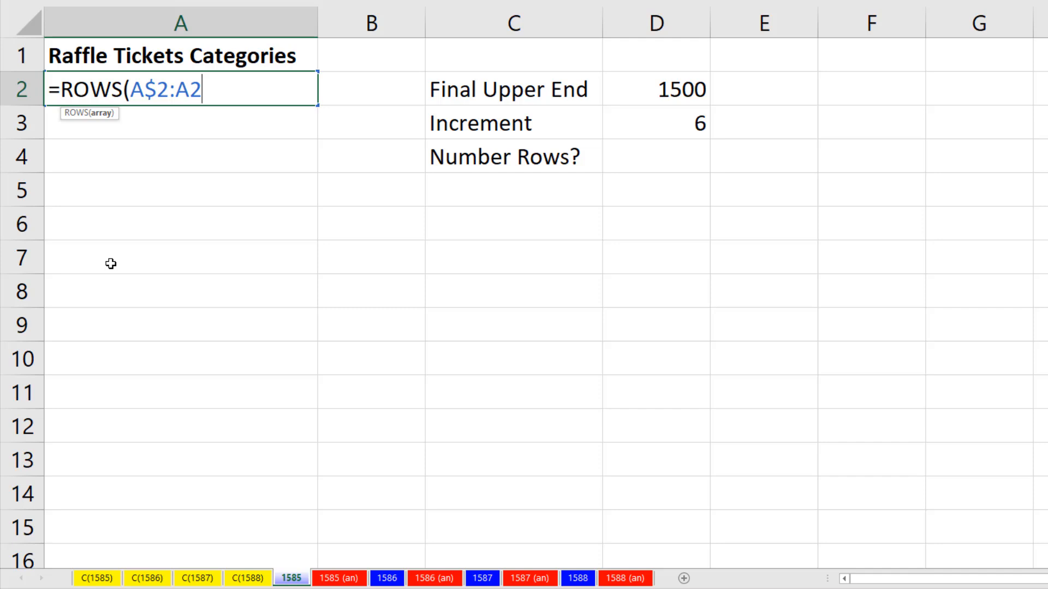
type(")")
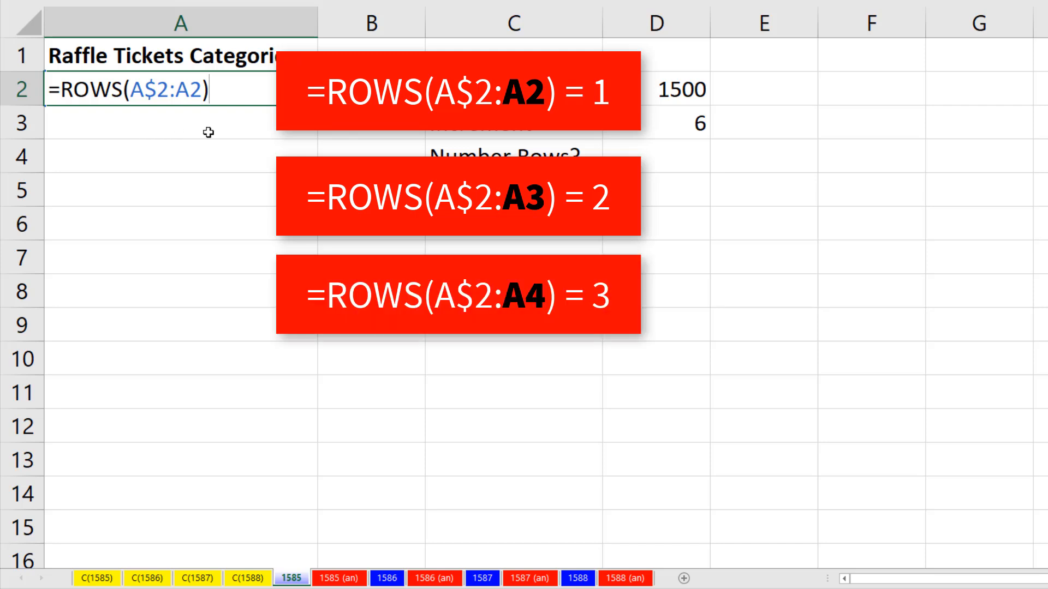
key("ctrl+Return")
left_click_drag(318, 105, 320, 397)
- Enter the formula =ROW(A1) in B2 and fill it down through B11
left_click(371, 89)
type("=r")
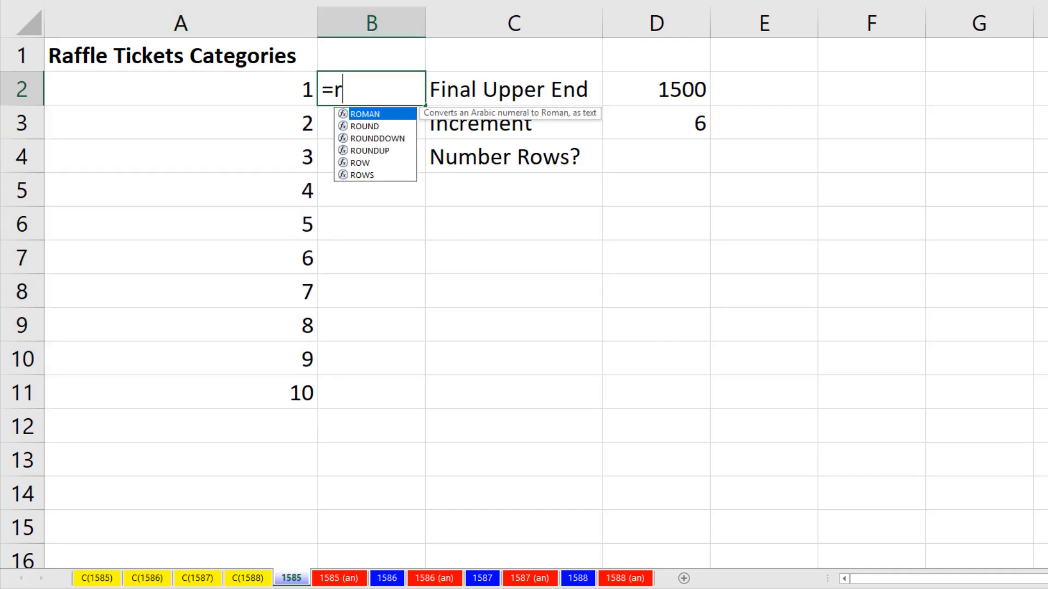
type("ow")
key("Tab")
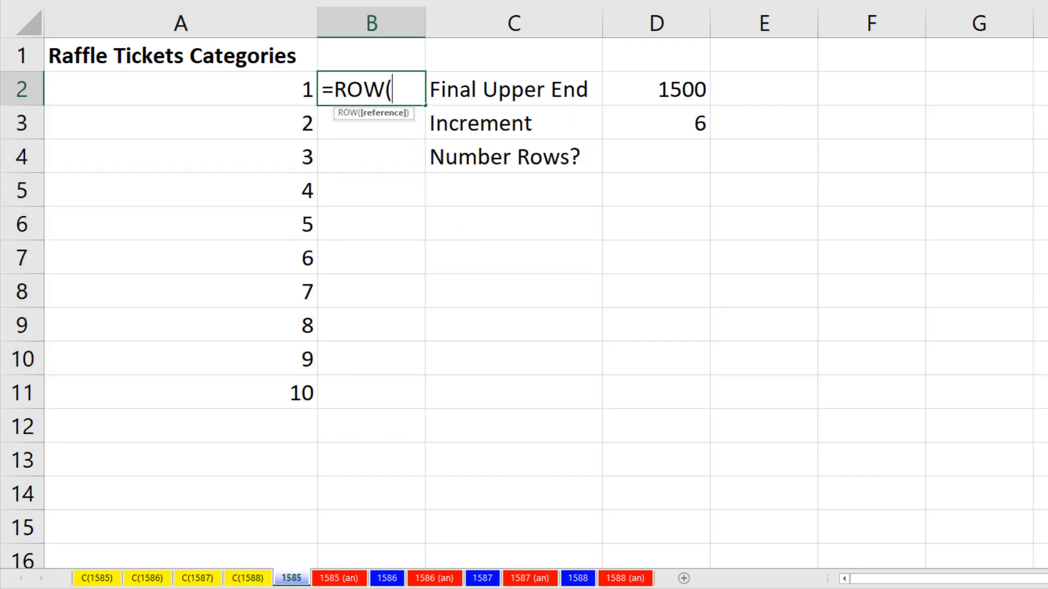
type("A1)")
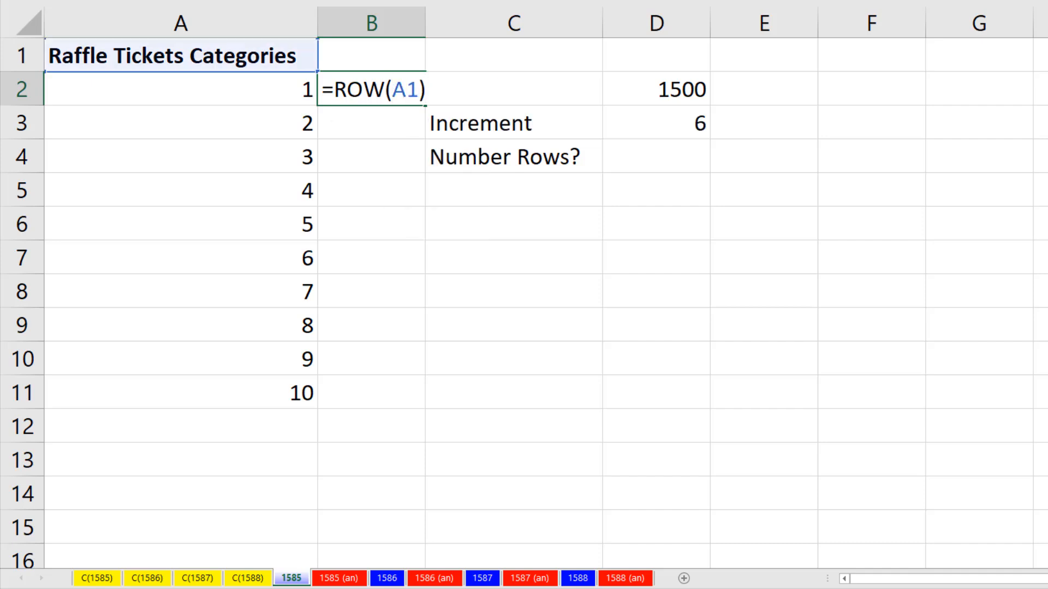
key("ctrl+Return")
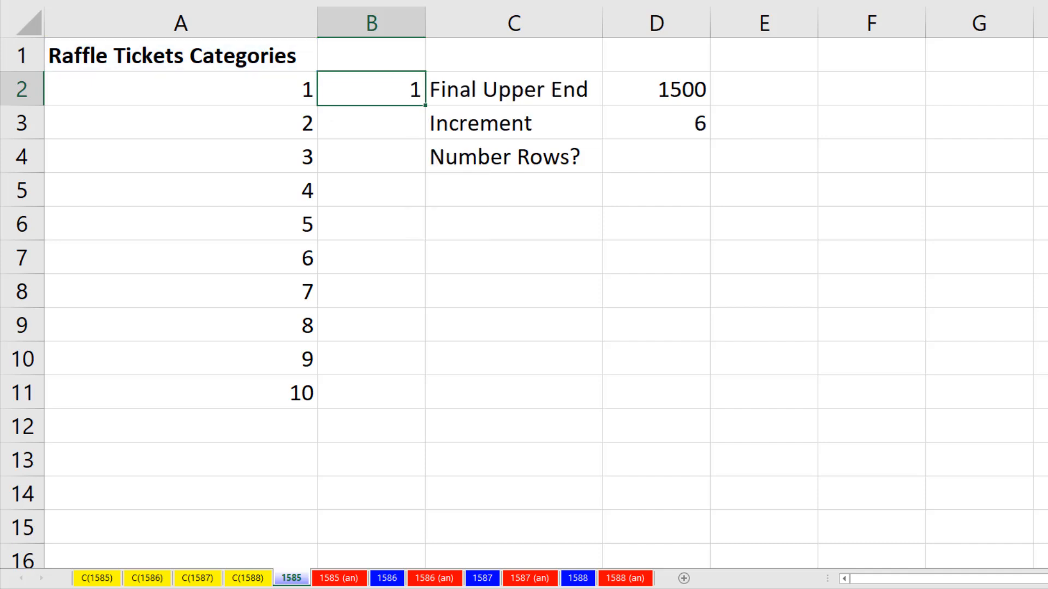
left_click_drag(424, 107, 423, 412)
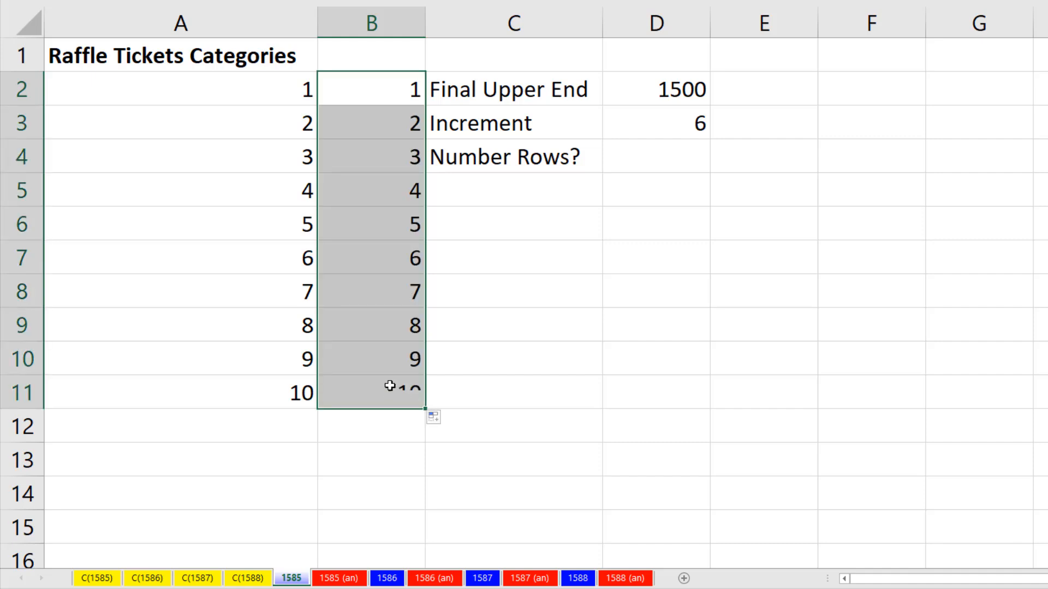
- Insert a new row above row 1 and inspect the shifted ROWS formula in A3
left_click(7, 60)
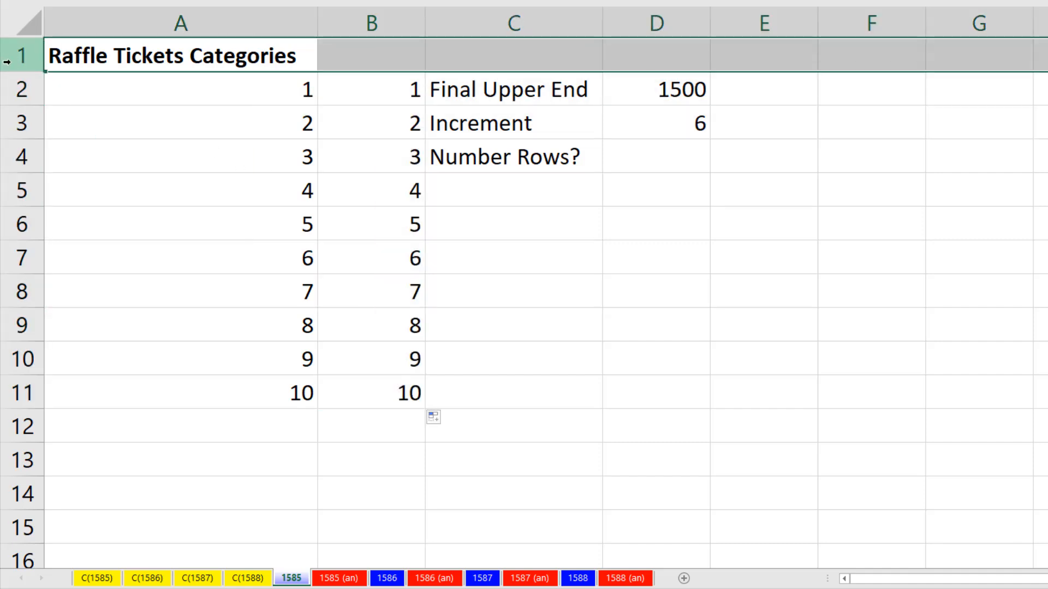
right_click(8, 61)
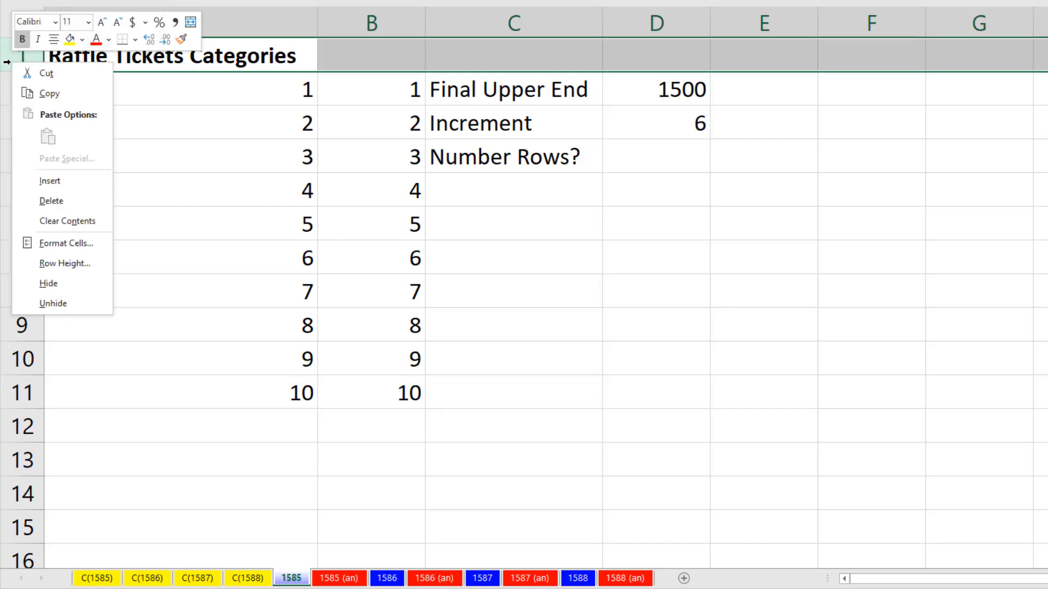
left_click(58, 188)
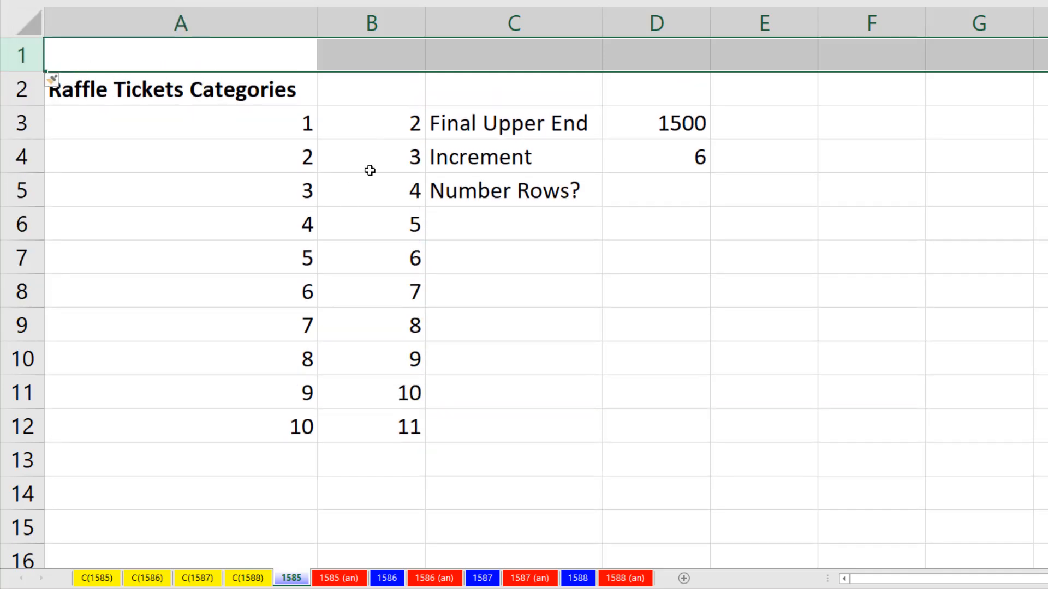
left_click(241, 122)
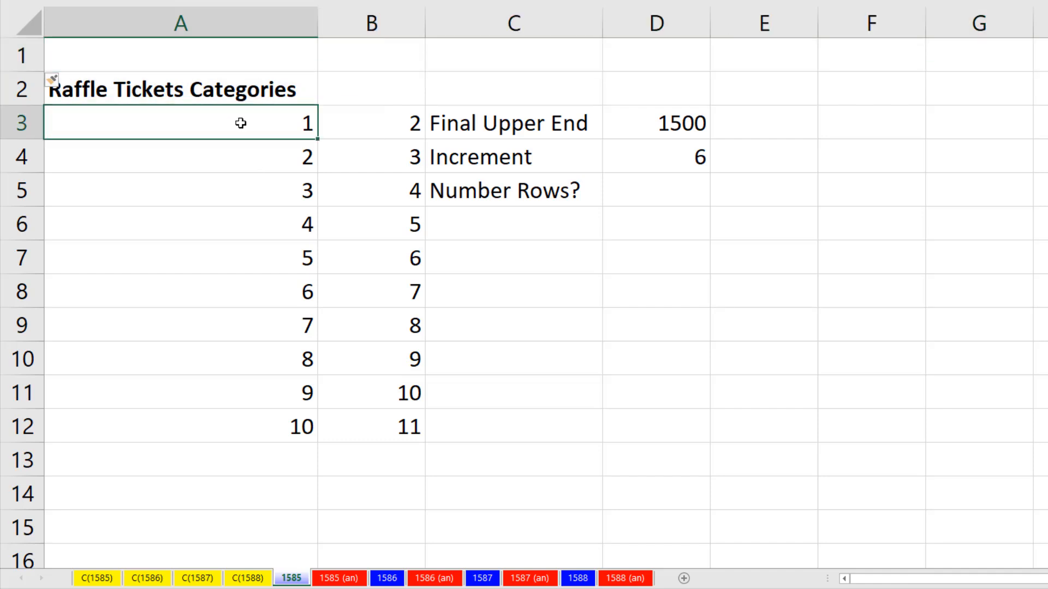
key("F2")
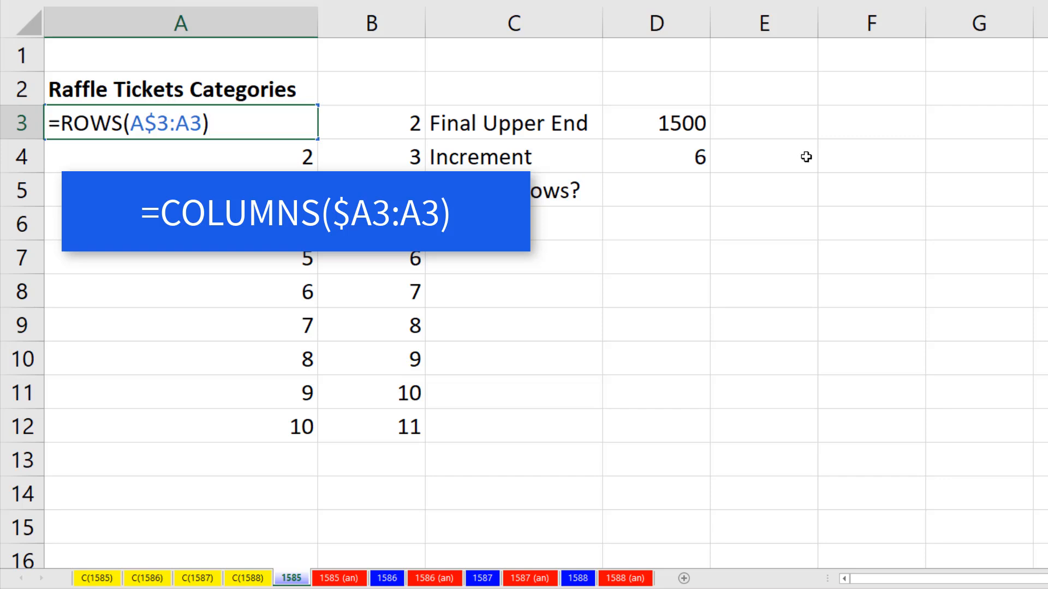
- Leave the formula unedited, then undo the row insertion and the ROW formulas in column B
key("Escape")
key("ctrl+z")
key("ctrl+z")
key("ctrl+z")
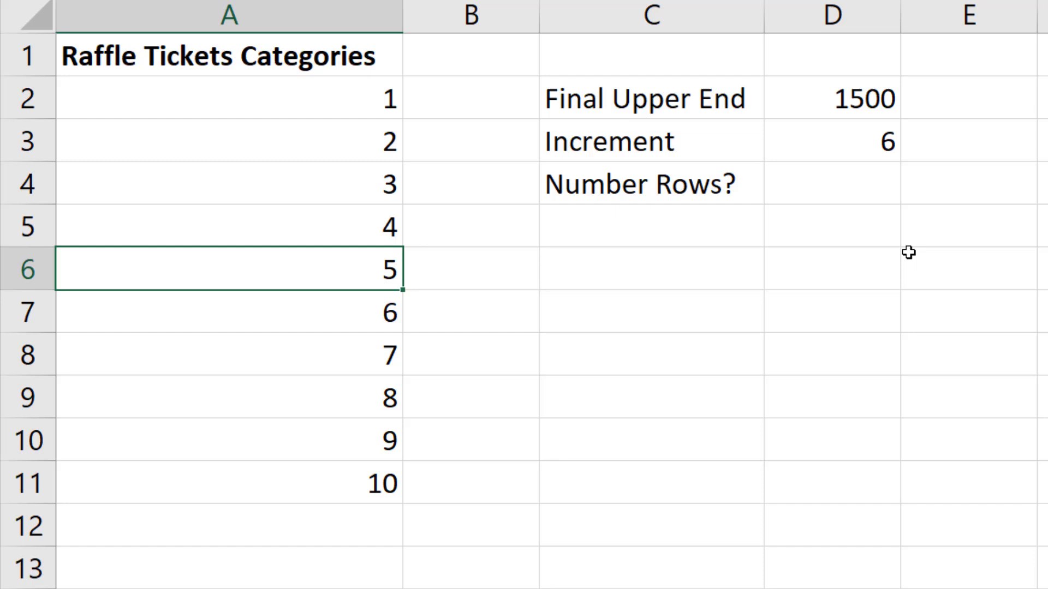
- Examine the expanding range references of the ROWS formulas in A6 and A7
key("F2")
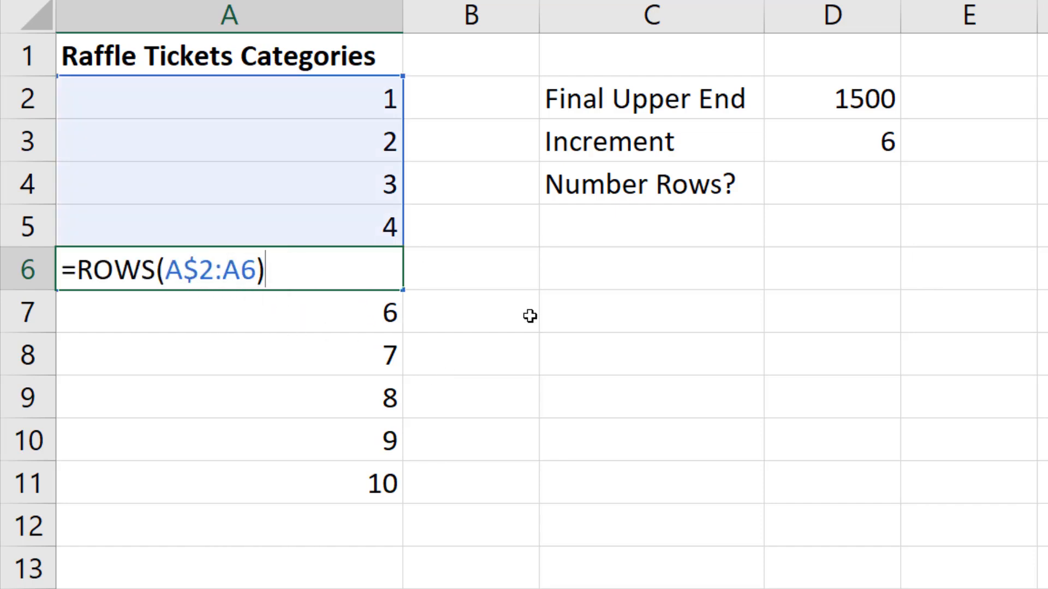
key("Return")
key("F2")
key("Escape")
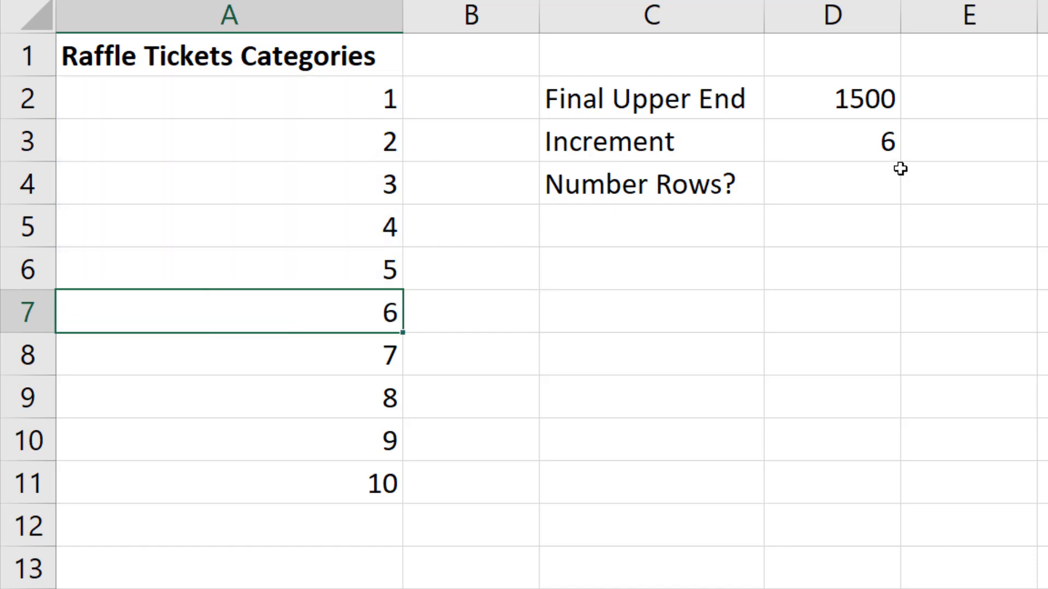
- Multiply the formula in A2 by the increment, making it =ROWS(A$2:A2)*$D$3, and fill it down through A11
left_click(360, 103)
key("F2")
type("*")
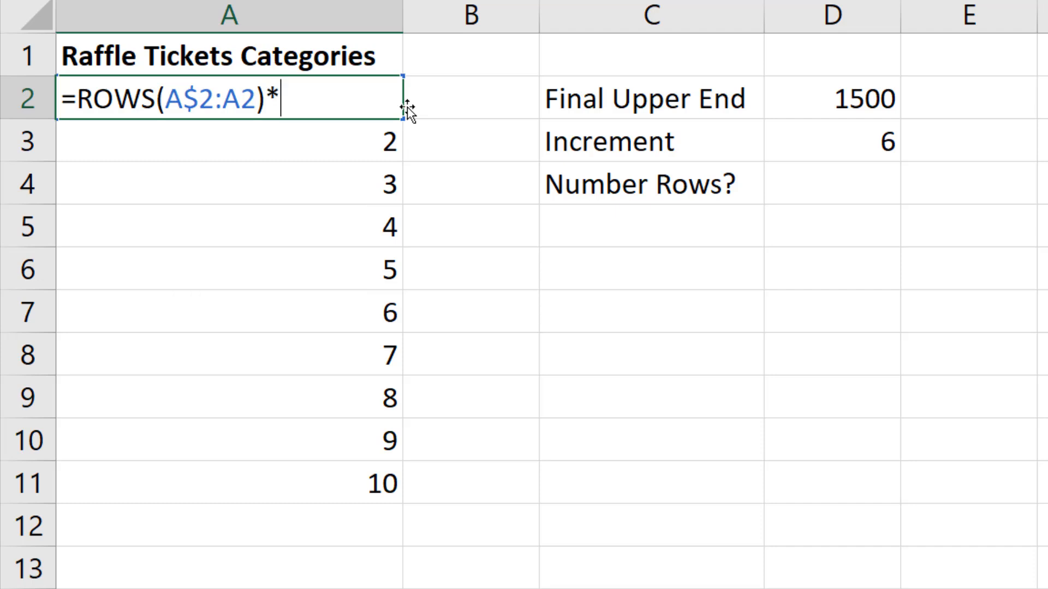
left_click(813, 148)
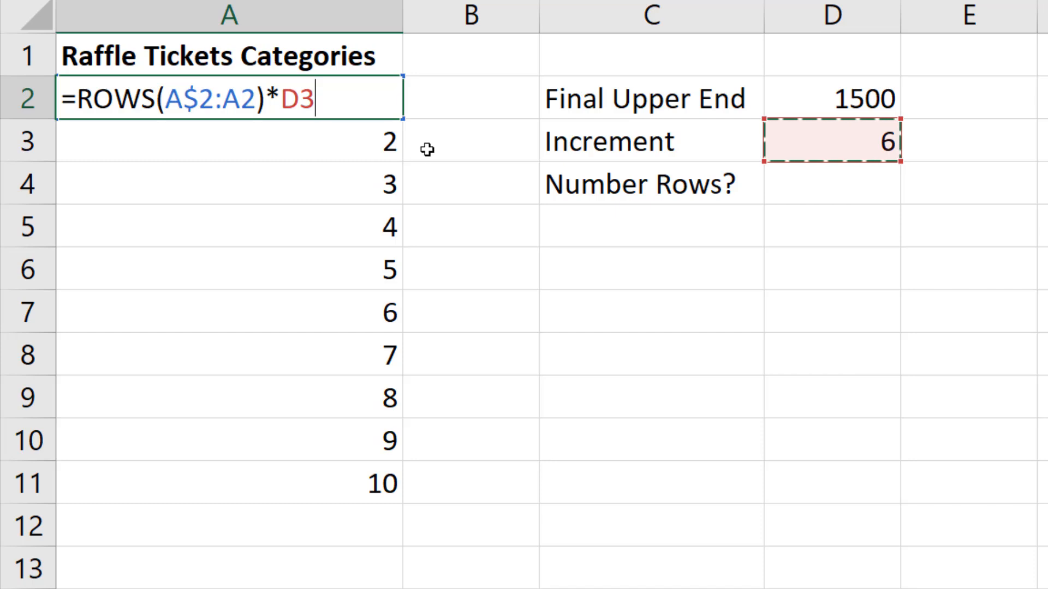
key("F4")
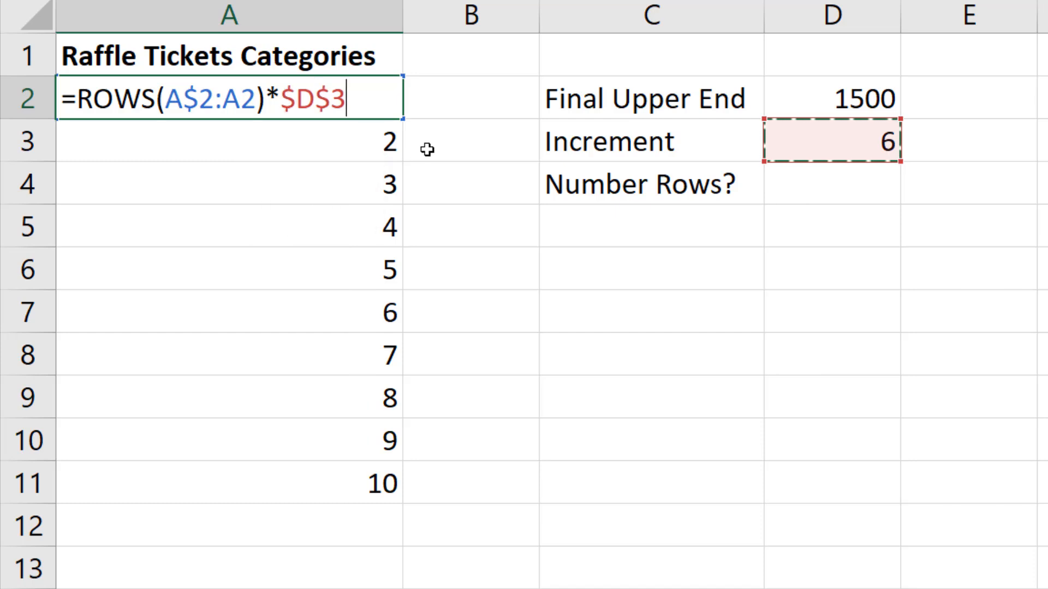
key("ctrl+Return")
left_click(403, 118)
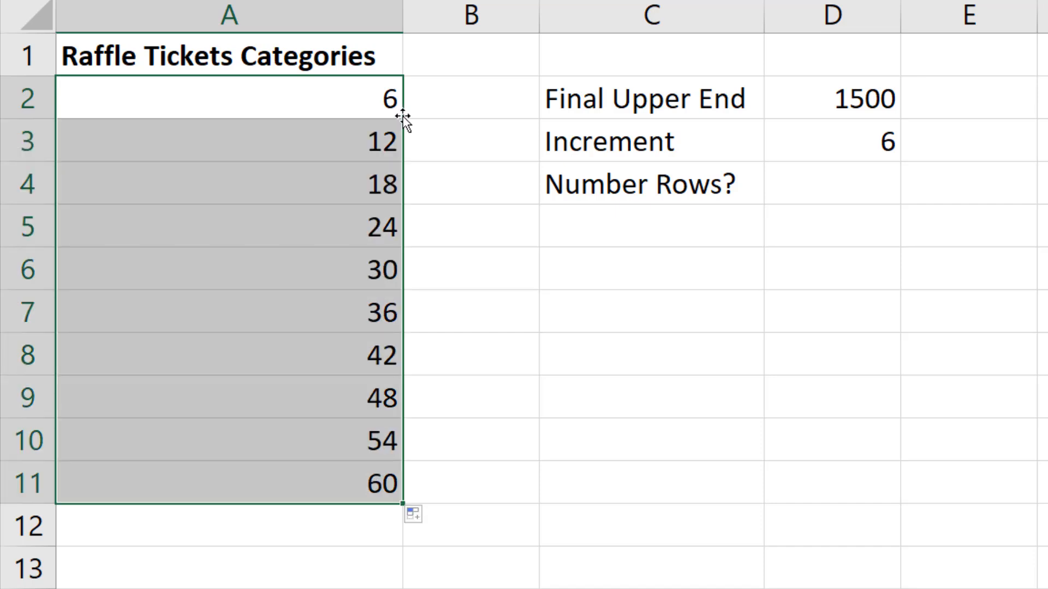
- Subtract 1 from the row count in A2:A11, making the formula =(ROWS(A$2:A2)-1)*$D$3
key("F2")
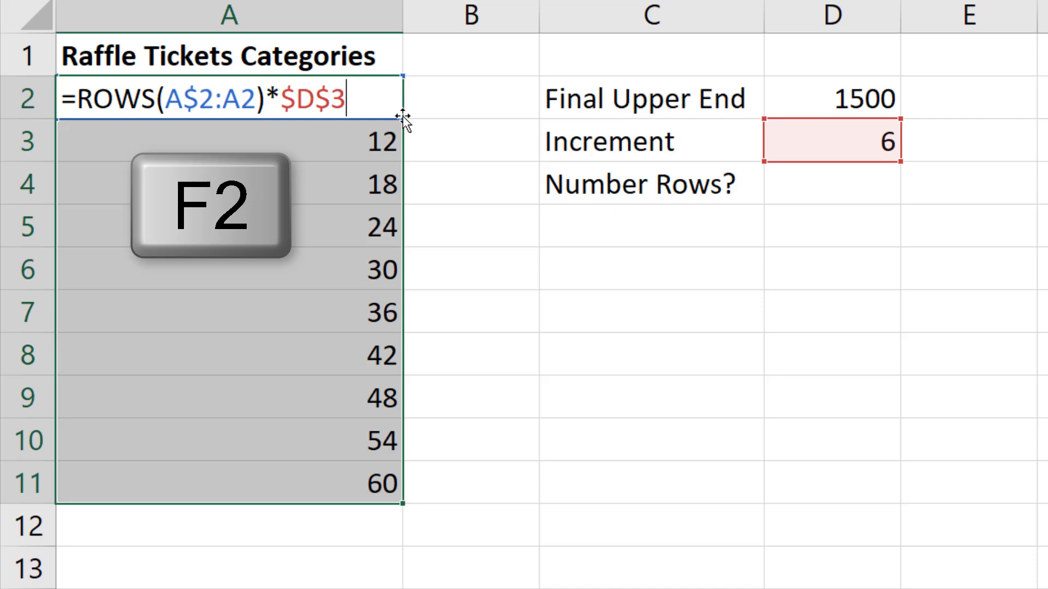
left_click(81, 94)
type("(")
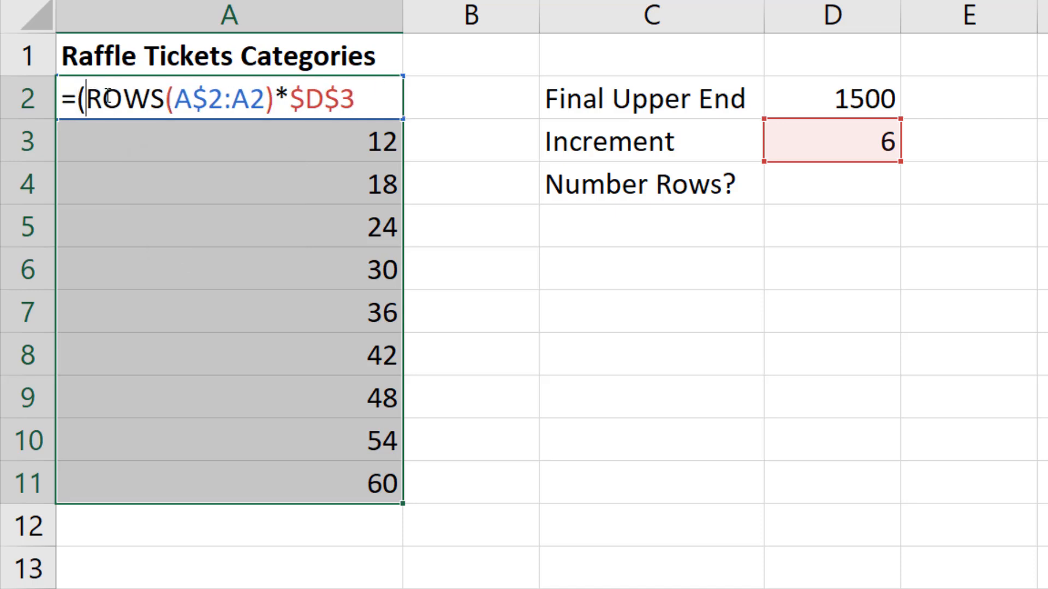
left_click(279, 98)
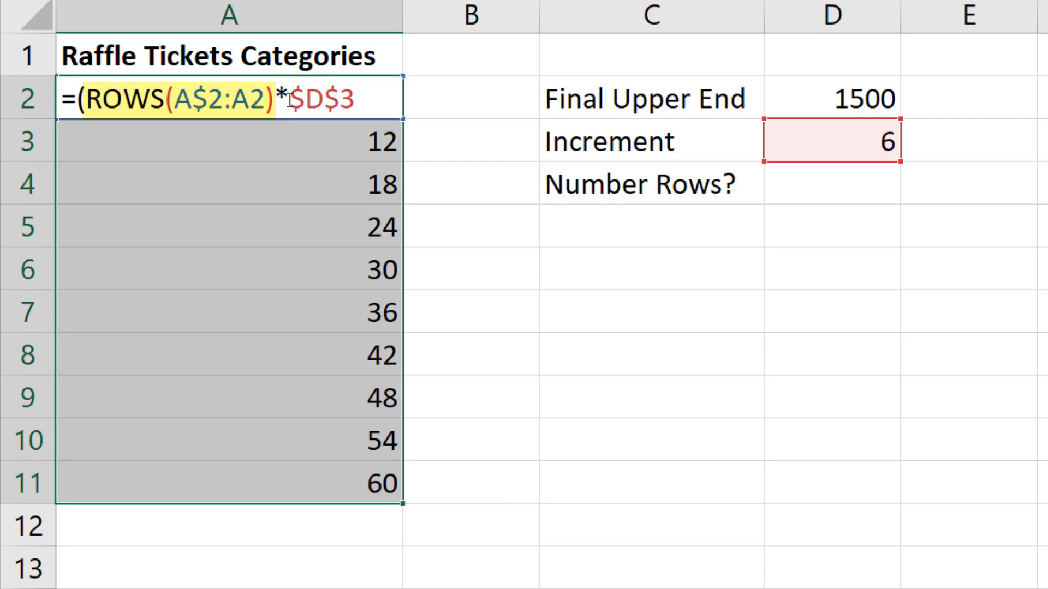
type("-1")
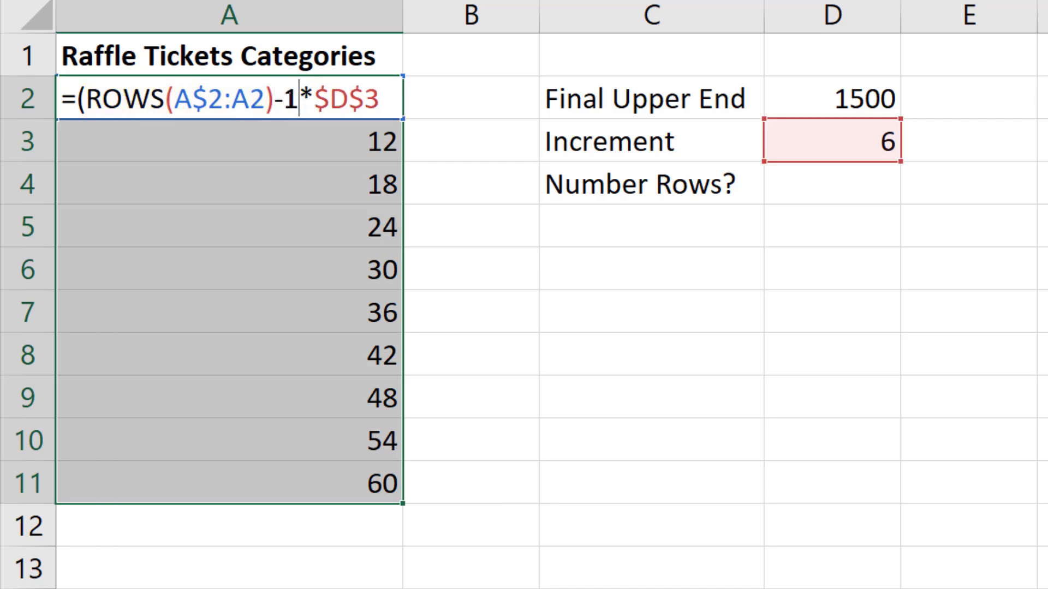
type(")")
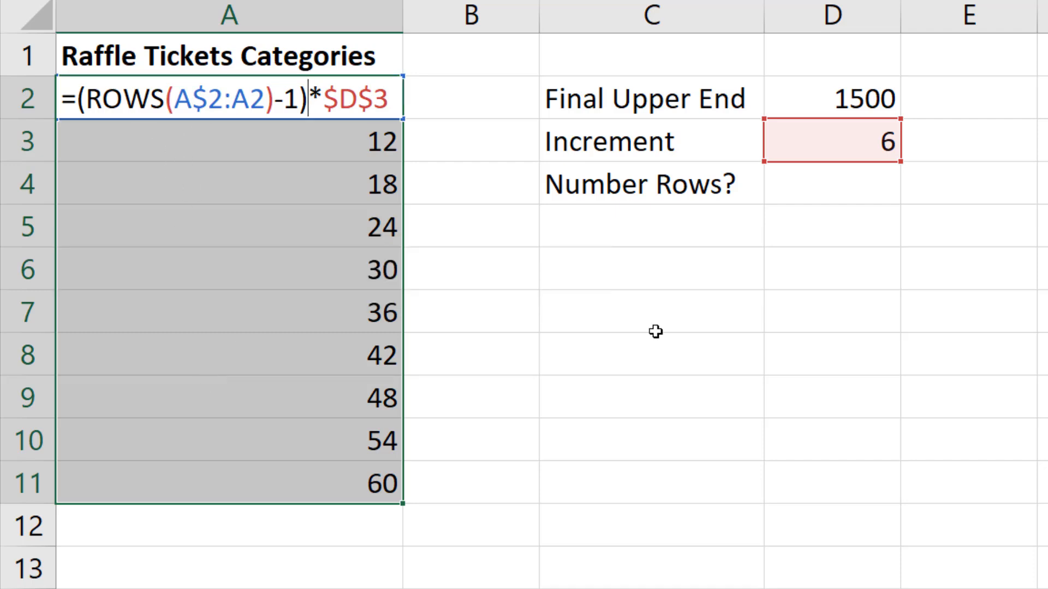
key("ctrl+Return")
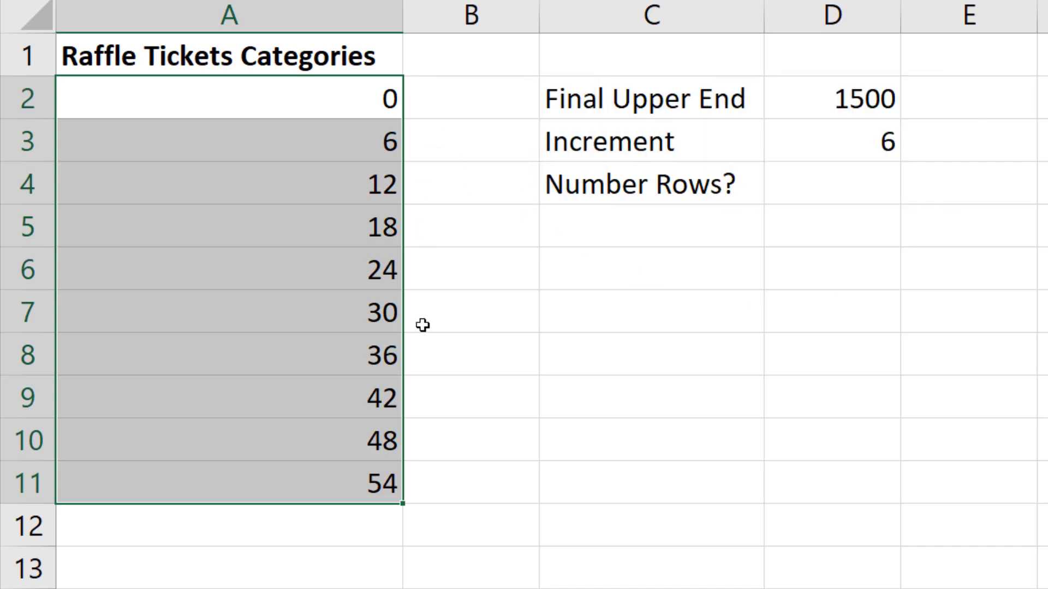
- Add 1 to the formulas in A2:A11, making them =(ROWS(A$2:A2)-1)*$D$3+1
key("F2")
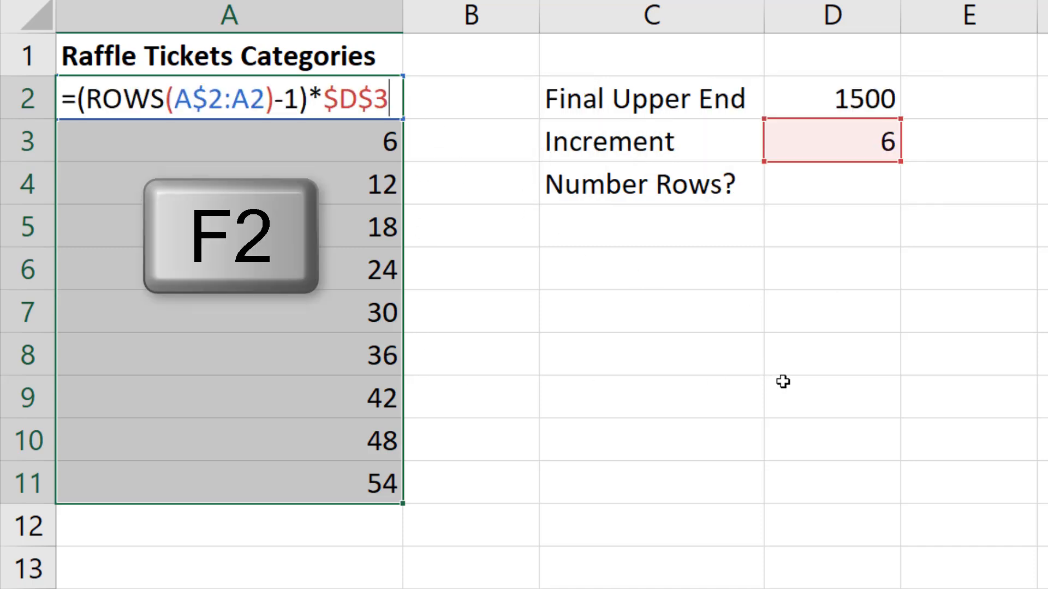
type("+1")
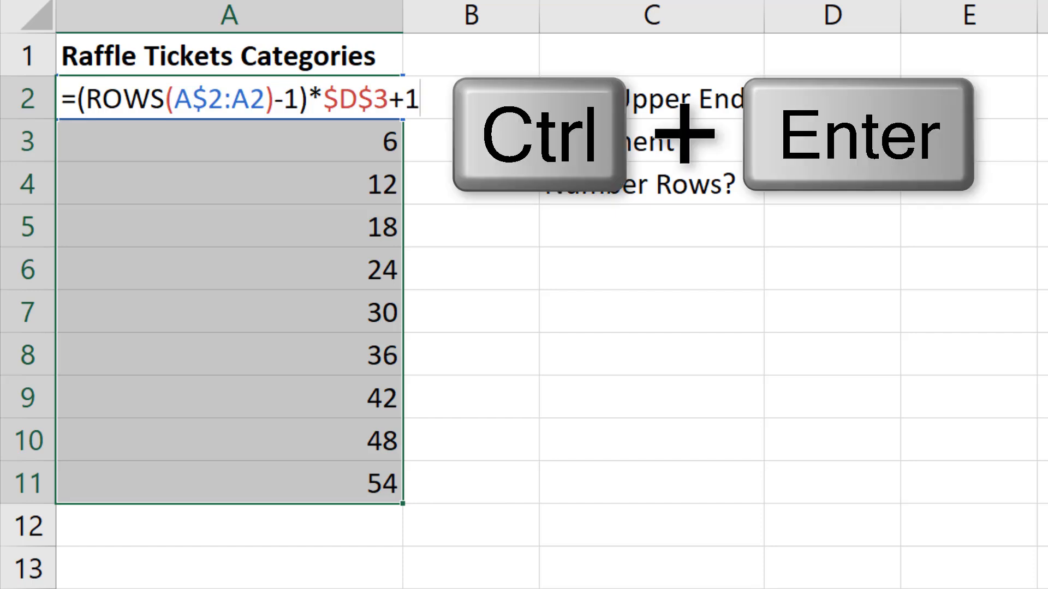
key("ctrl+Return")
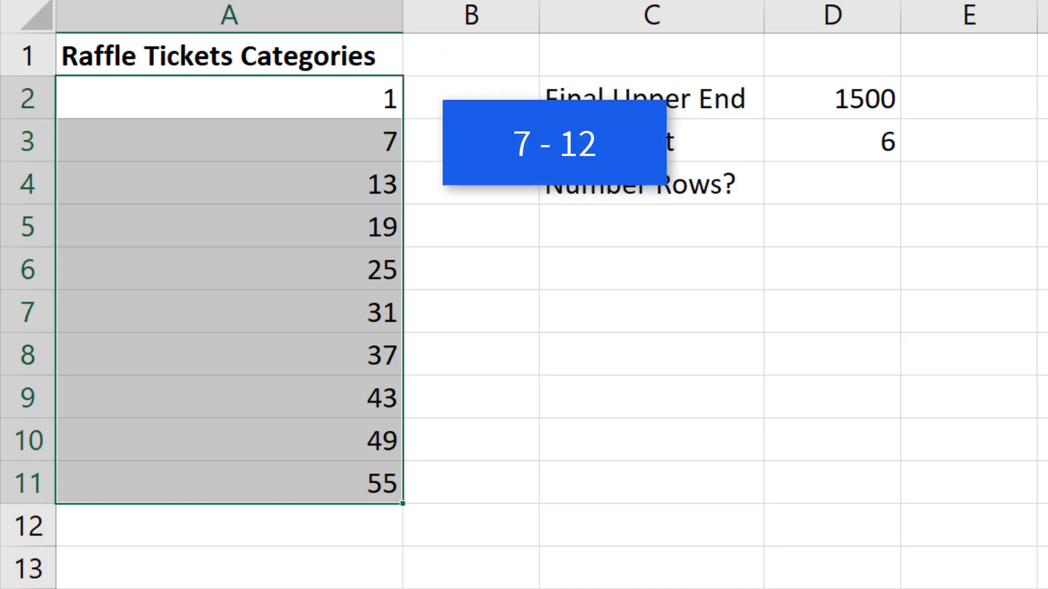
- Append &" - "&ROWS(A$2:A2)*$D$3 to the formula in A2:A11, reusing its existing ROWS expression
key("F2")
left_click_drag(85, 99, 274, 98)
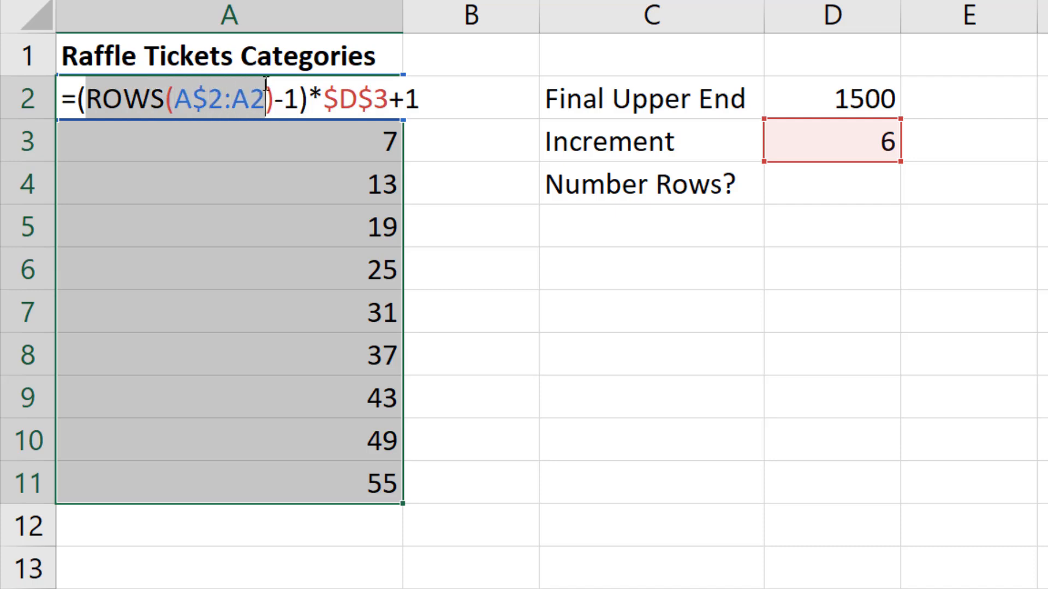
key("ctrl+c")
left_click(450, 103)
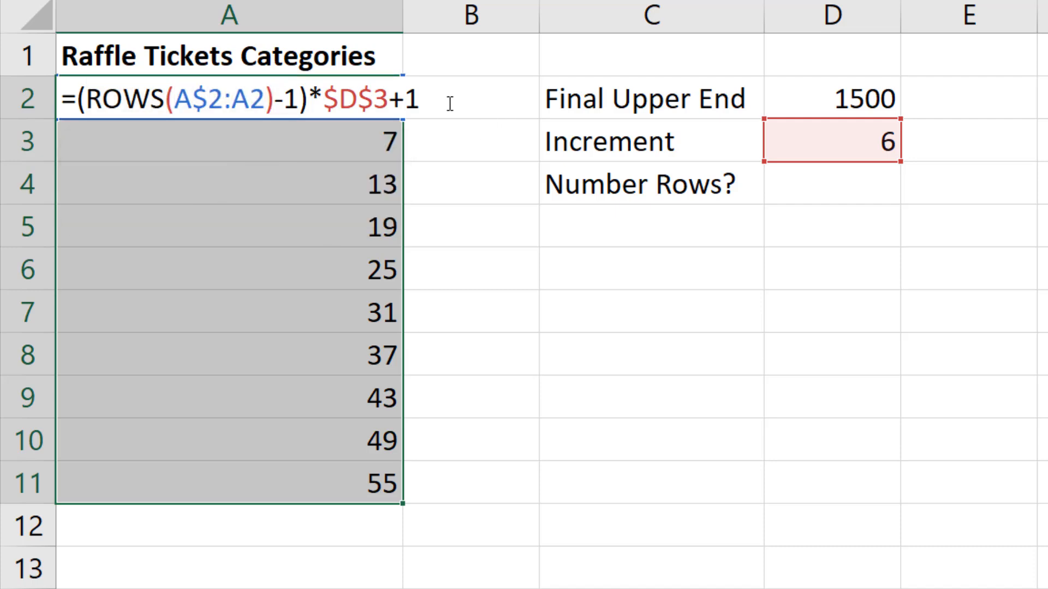
type("&\" - \"&")
key("ctrl+v")
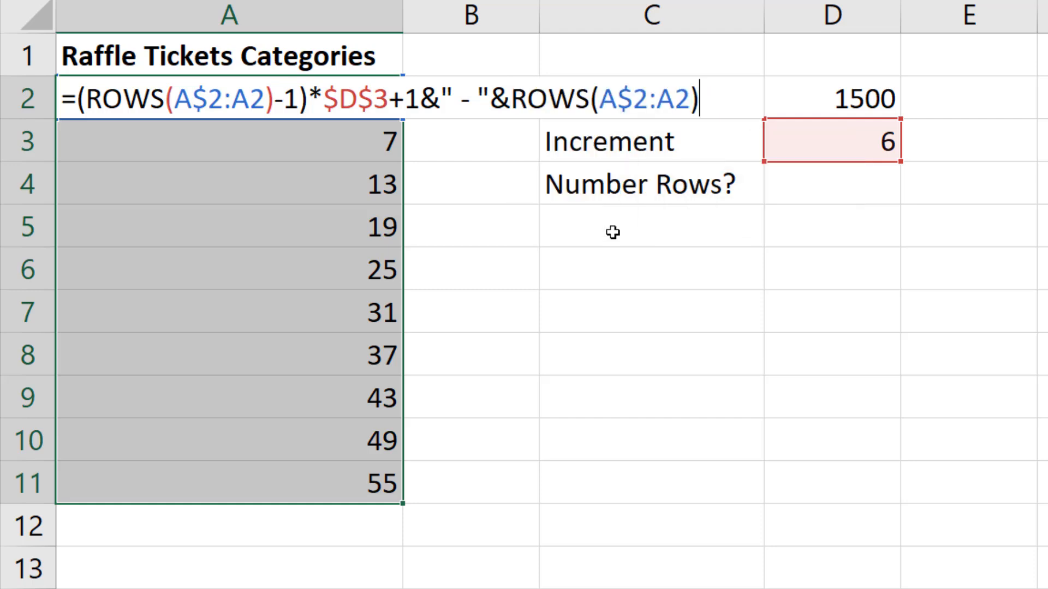
type("*")
left_click(852, 151)
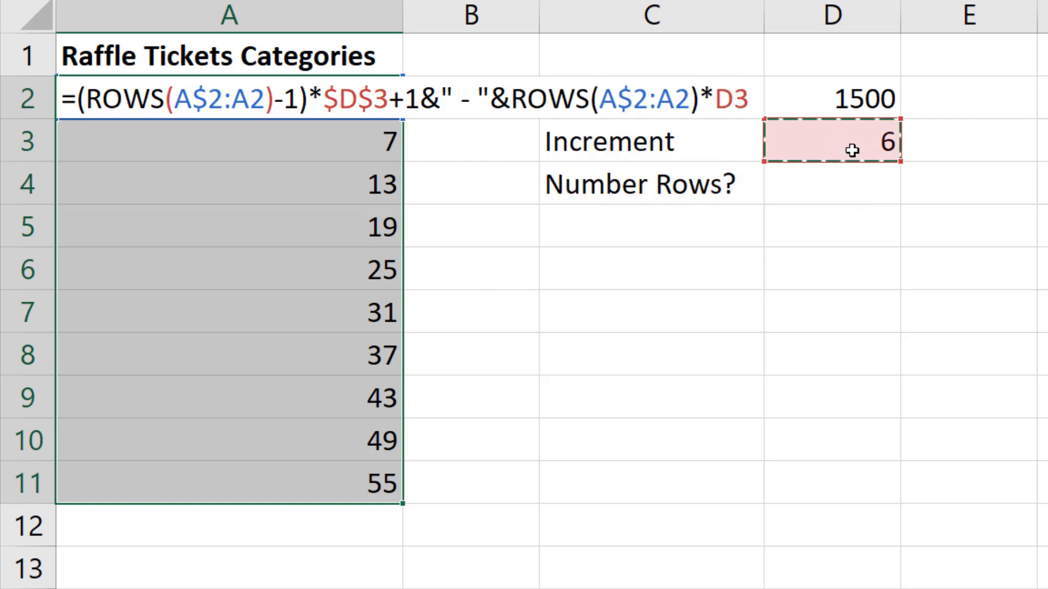
key("F4")
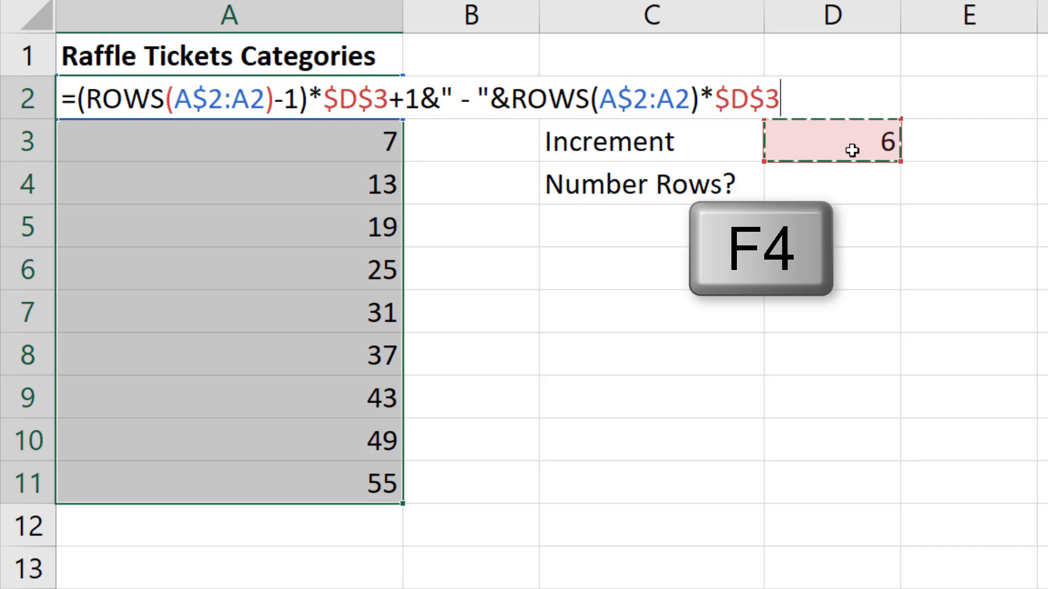
key("ctrl+Return")
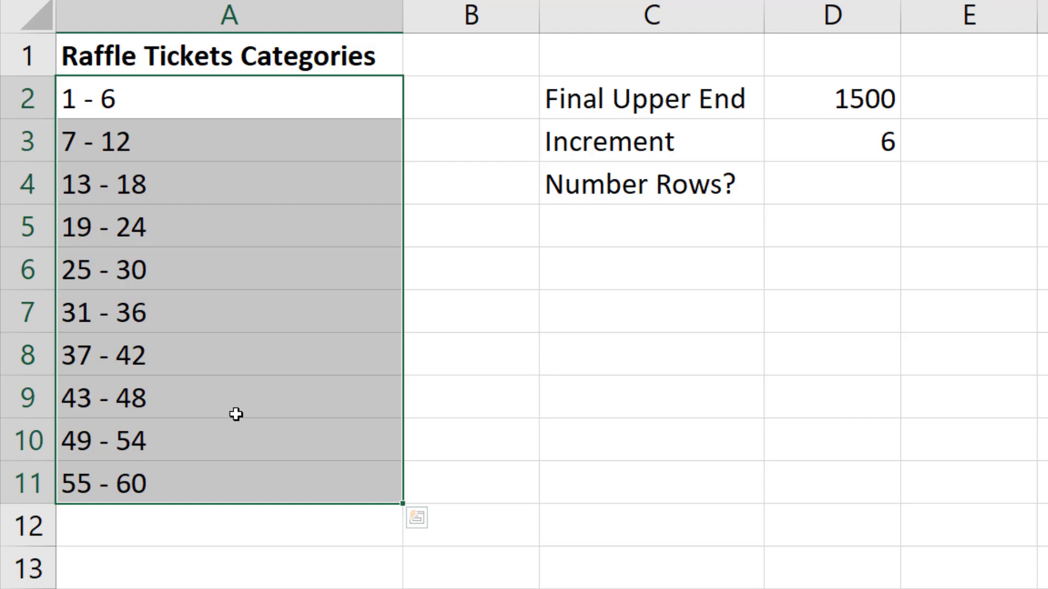
- Clear the category labels from A3:A11, keeping only the formula in A2
left_click_drag(238, 155, 276, 482)
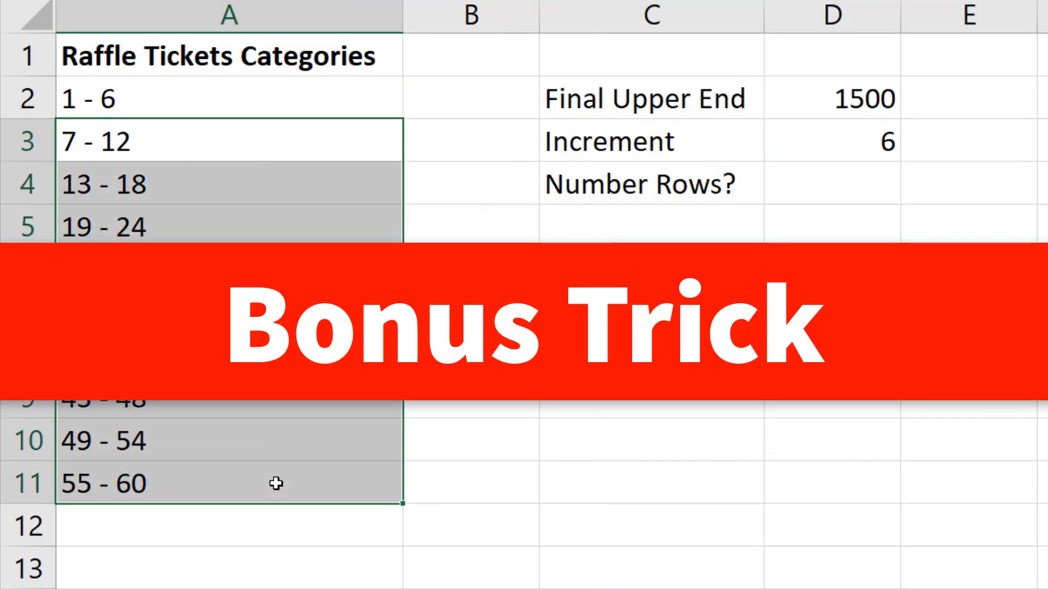
key("Delete")
left_click(239, 98)
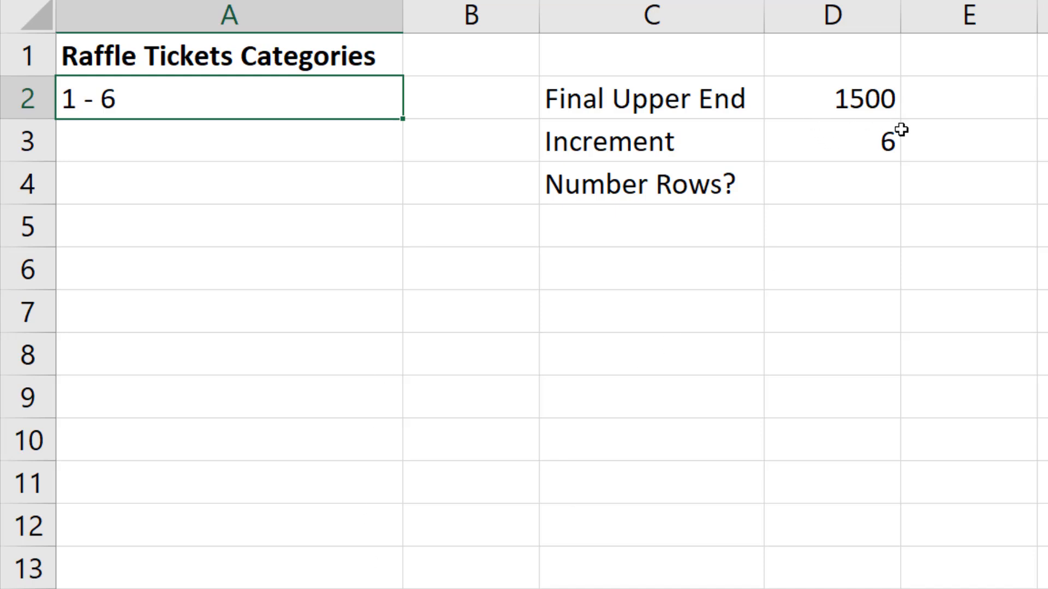
- Calculate the number of rows in D4 by dividing the final upper end by the increment with =D2/D3
left_click(813, 200)
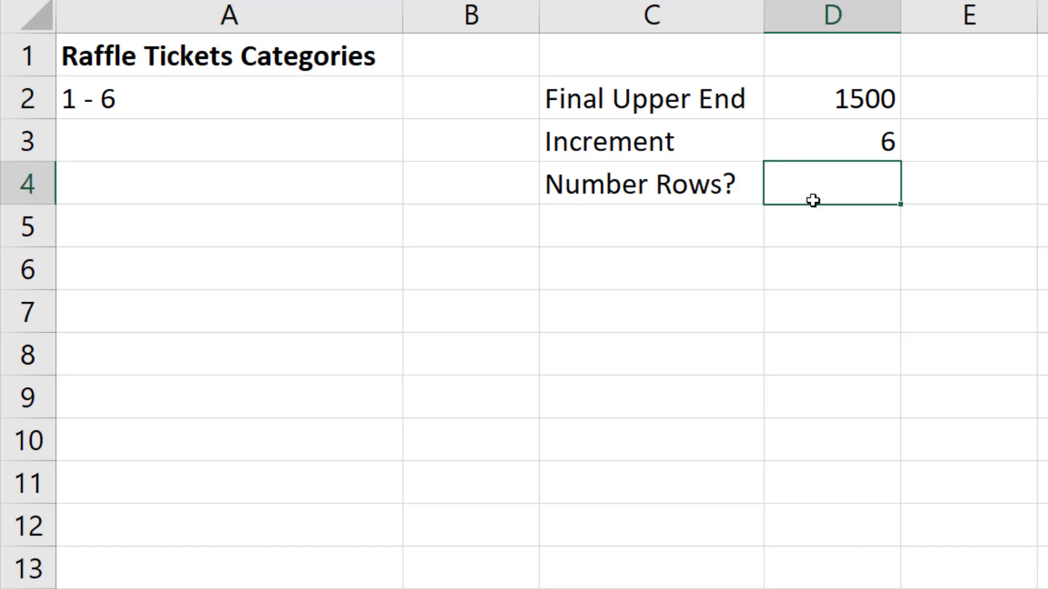
type("=")
key("Up")
key("Up")
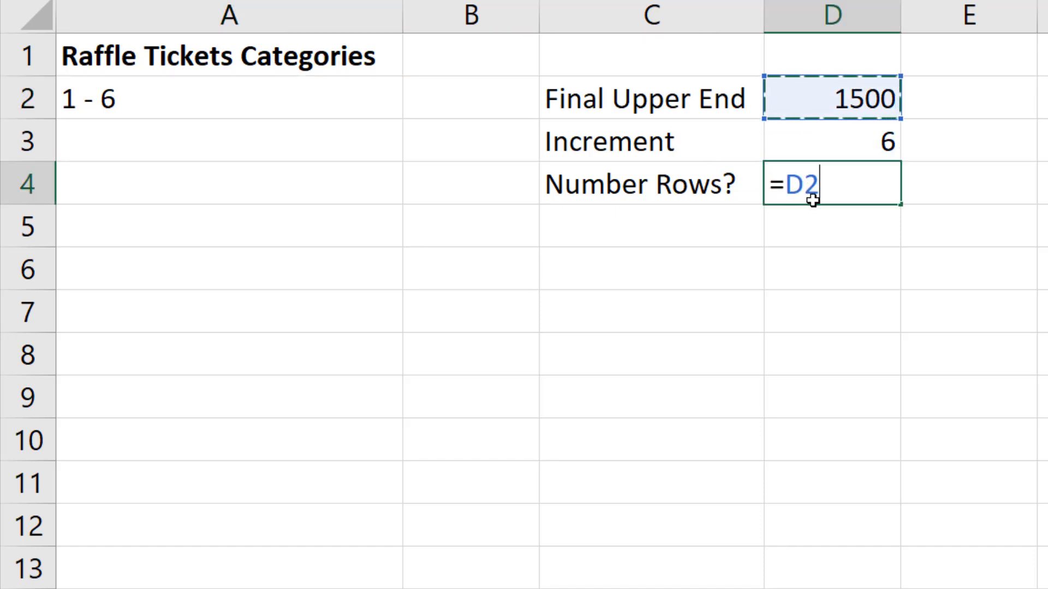
type("/")
key("Up")
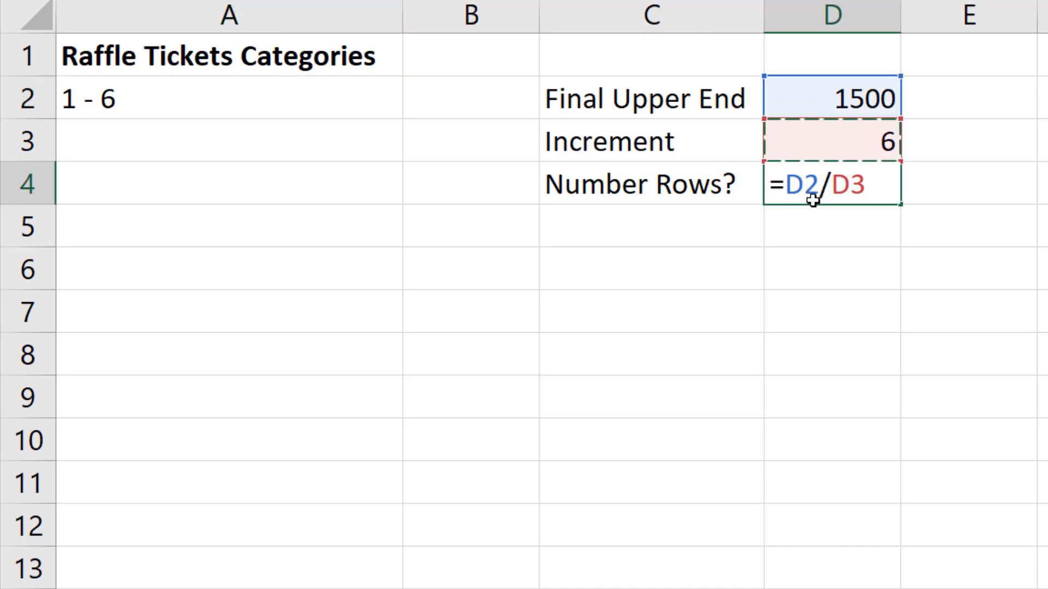
key("Return")
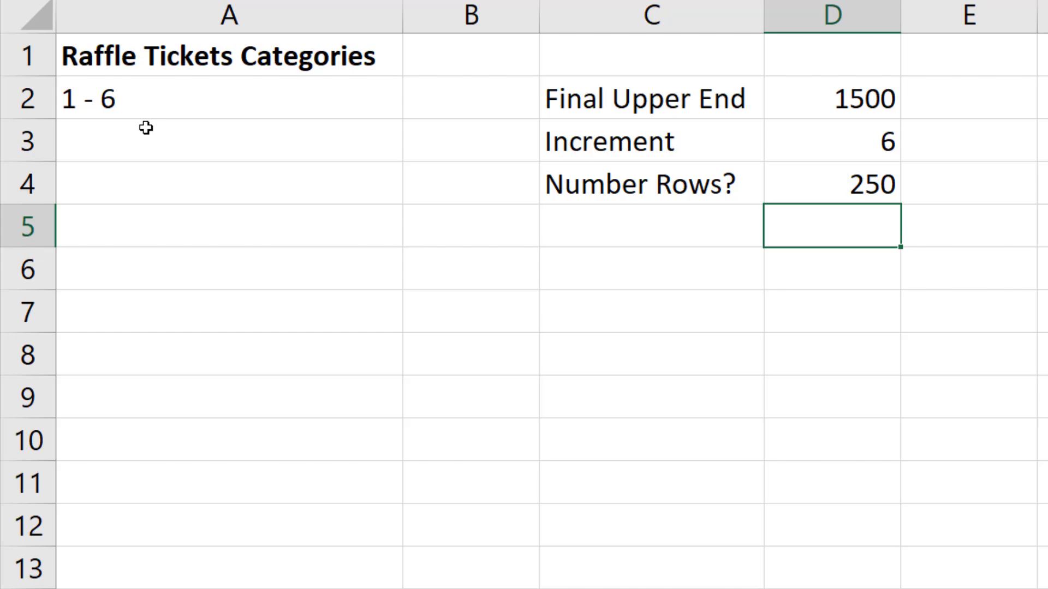
- Select the range A2:A251 by extending the selection from A2 to cell a251, and fill the A2 formula down through it
left_click(168, 93)
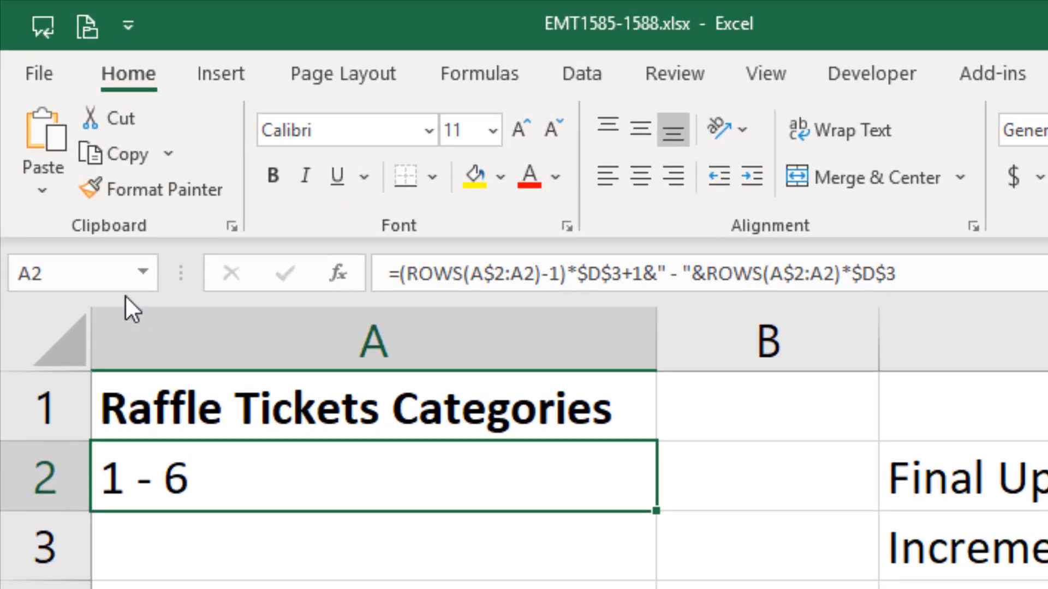
left_click(104, 279)
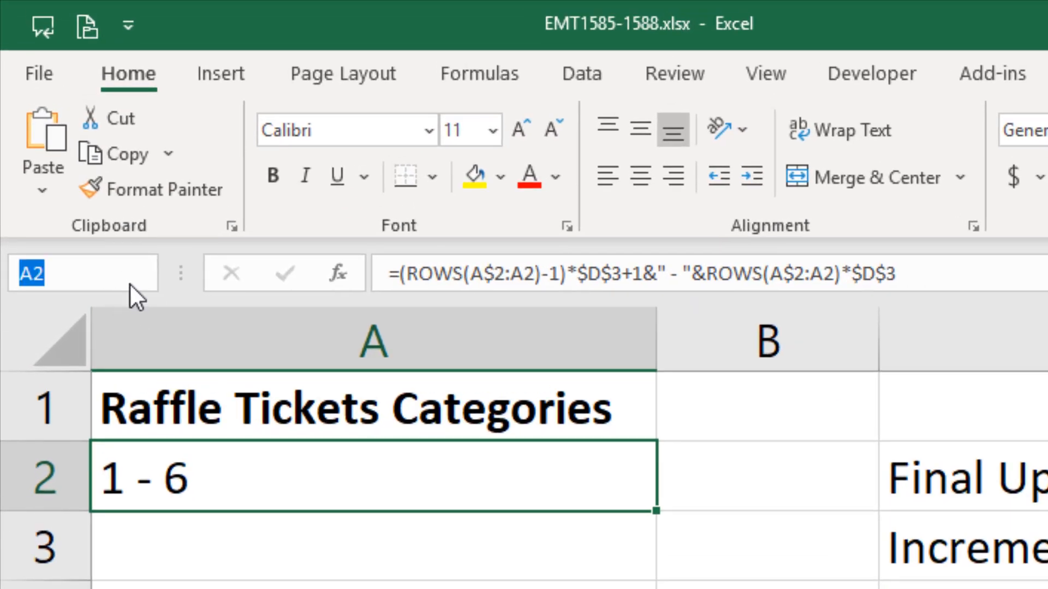
type("a251")
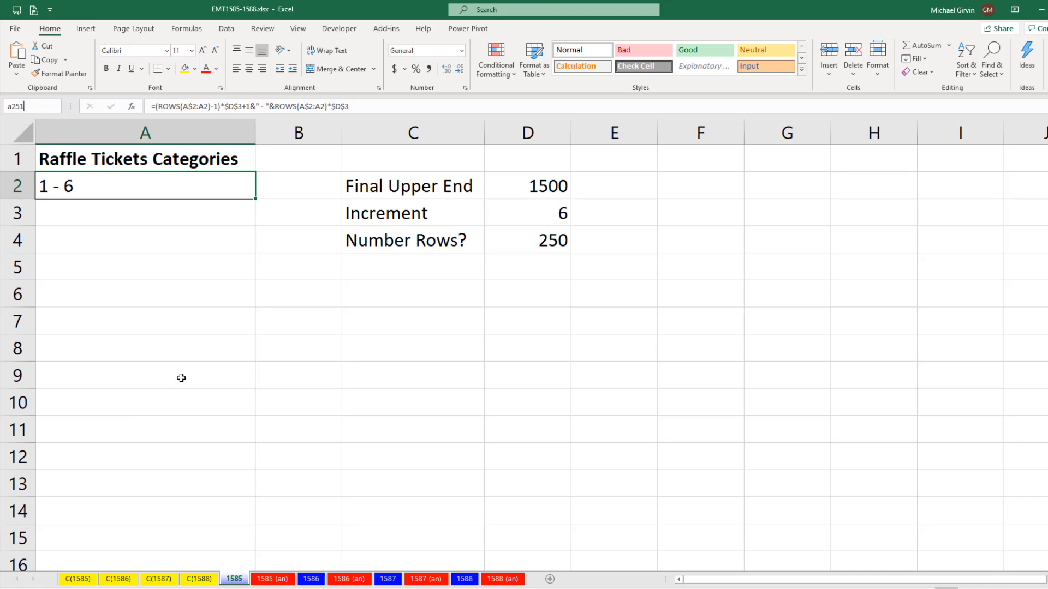
key("shift")
key("shift+Return")
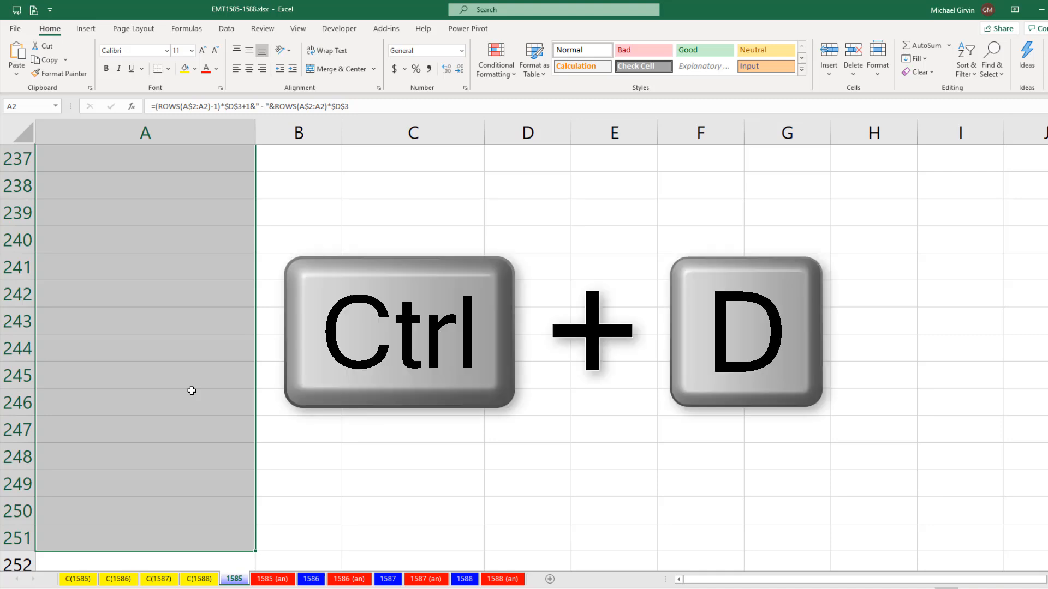
key("ctrl+d")
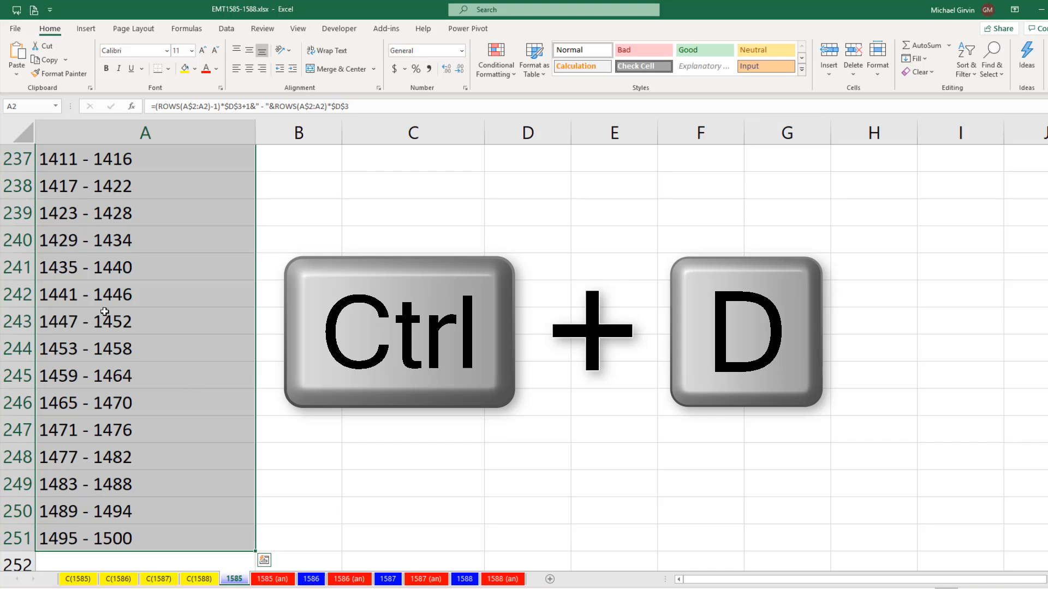
- Open the formula in A2, the first label cell below the heading, to examine its cell references
key("ctrl+Home")
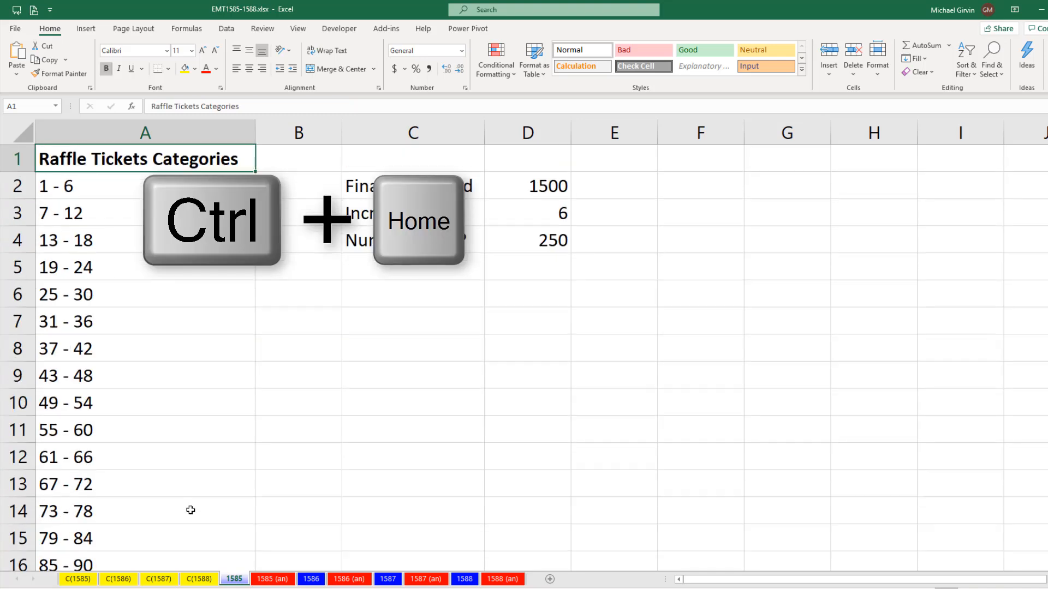
key("Down")
key("F2")
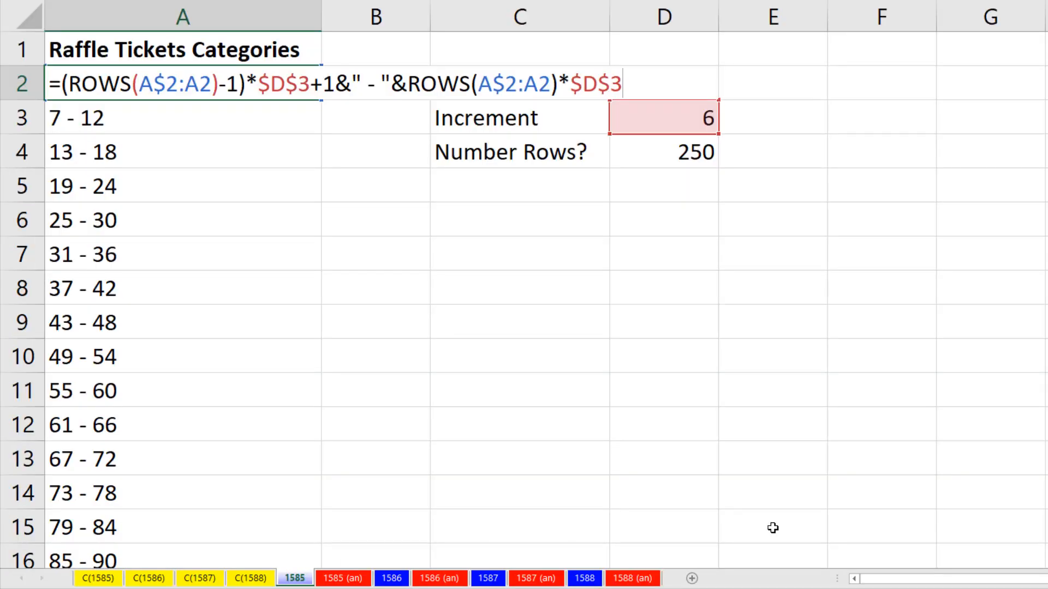